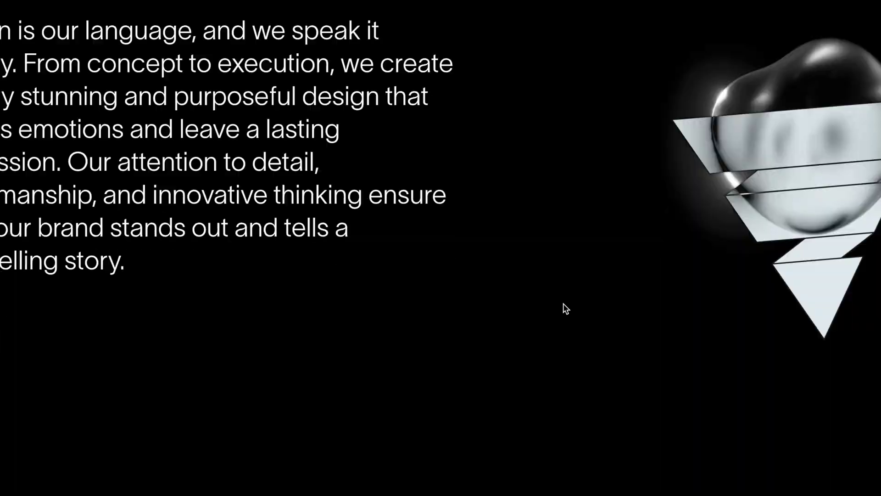
scroll(566, 308, down, 5)
scroll(563, 304, down, 5)
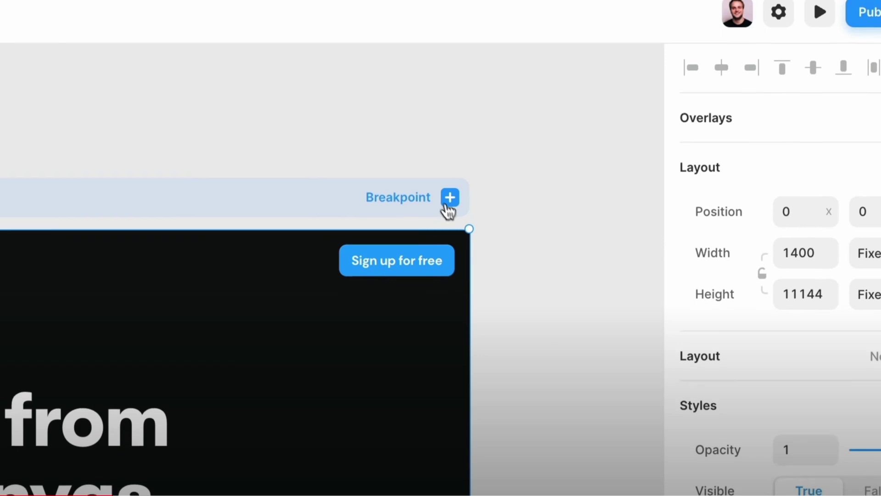
click(449, 190)
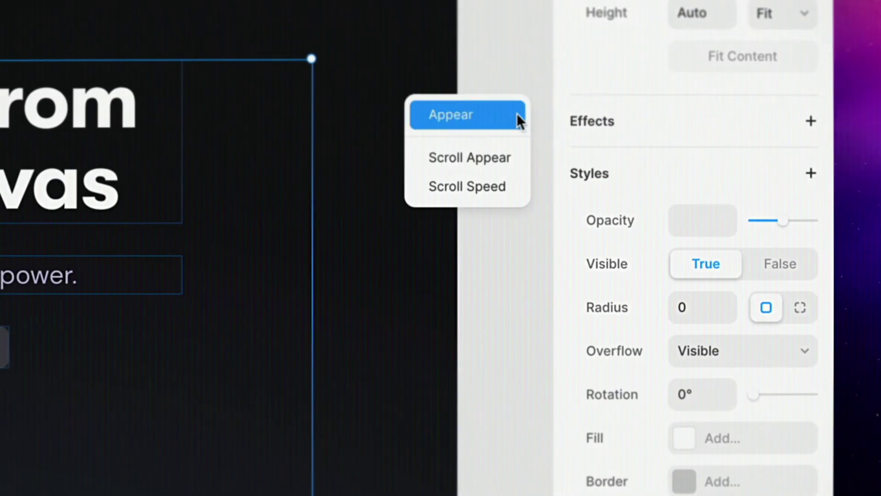
click(520, 122)
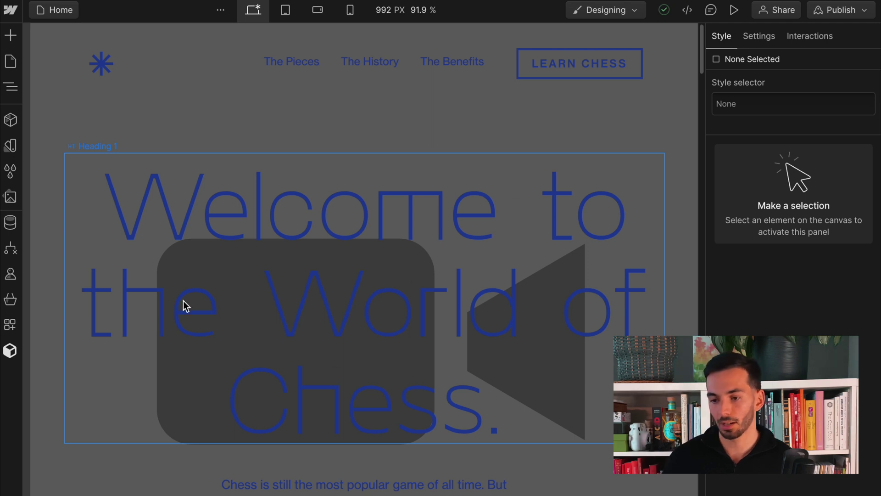
Open the Home page's settings and review its search result preview, title tag and meta description.
click(11, 60)
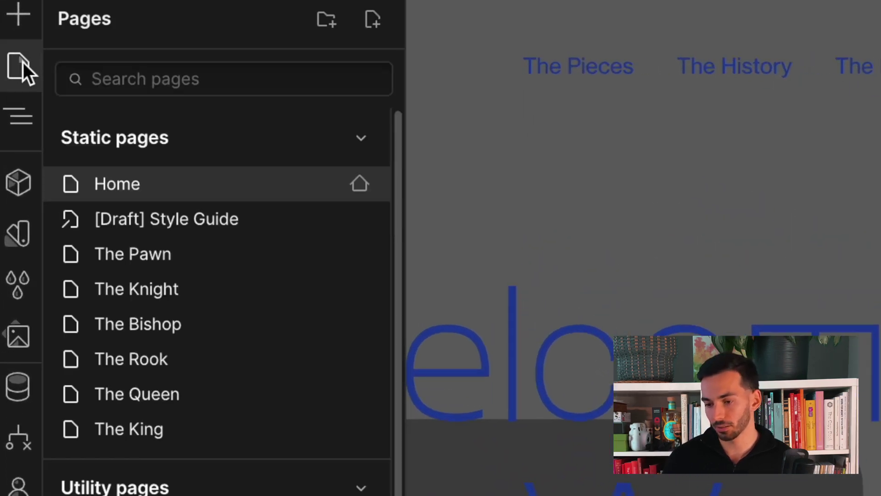
mouse_move(279, 179)
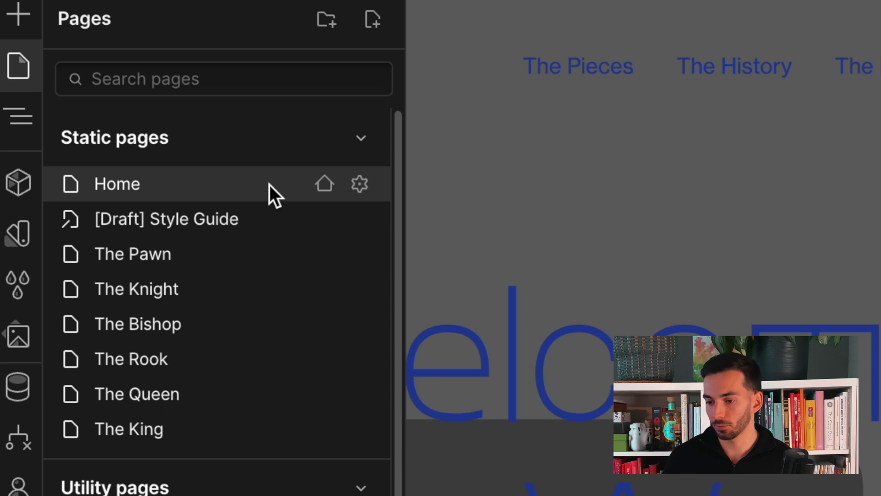
click(359, 183)
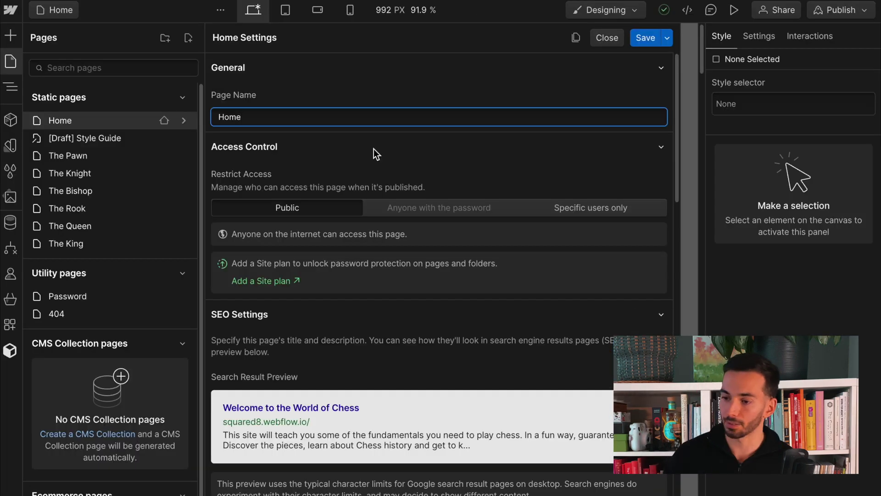
scroll(446, 163, down, 3)
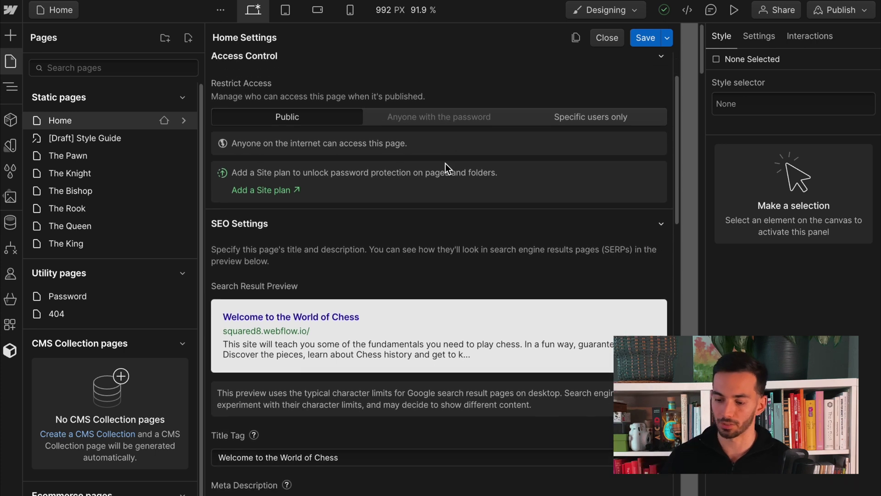
scroll(286, 131, up, 3)
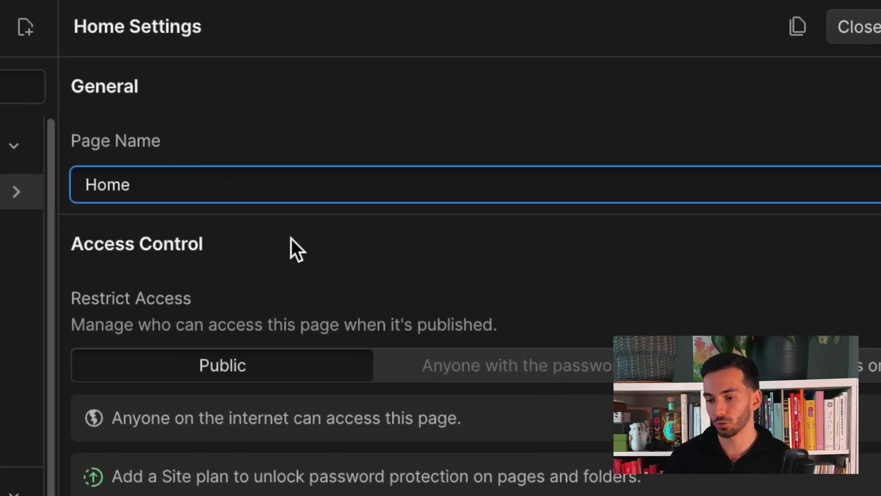
scroll(301, 239, down, 1)
scroll(301, 239, up, 1)
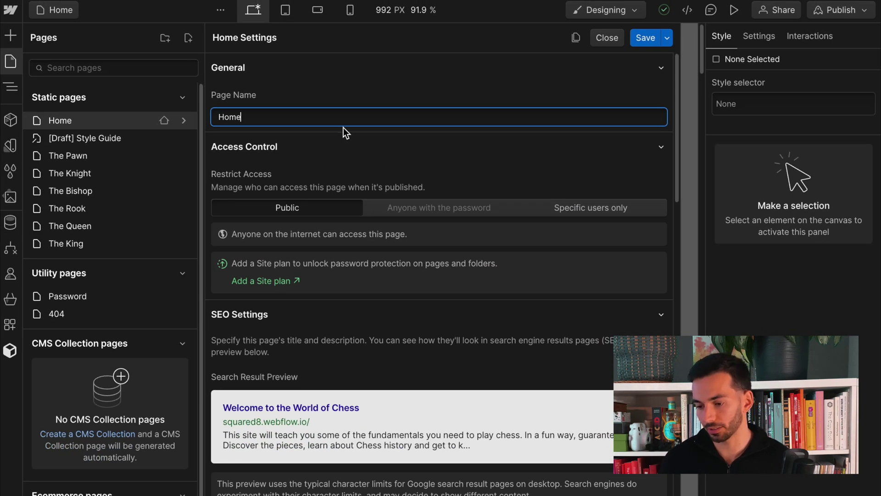
scroll(316, 156, down, 1)
scroll(316, 156, up, 1)
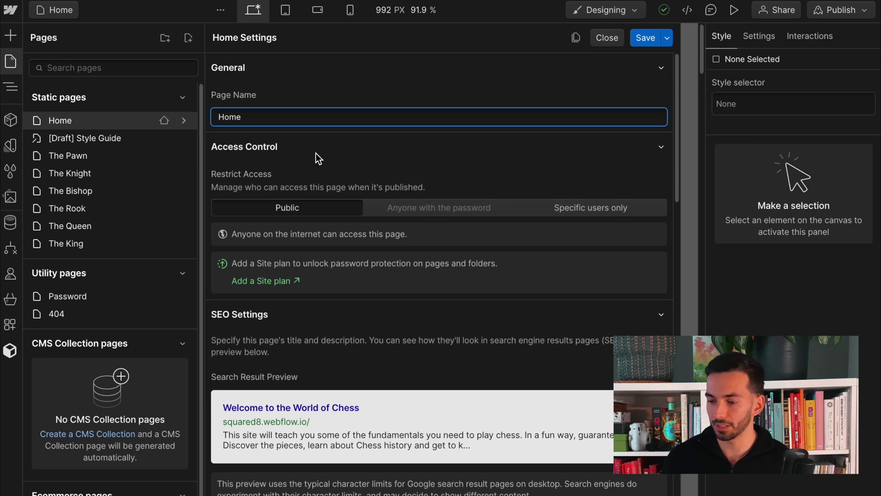
scroll(290, 128, down, 2)
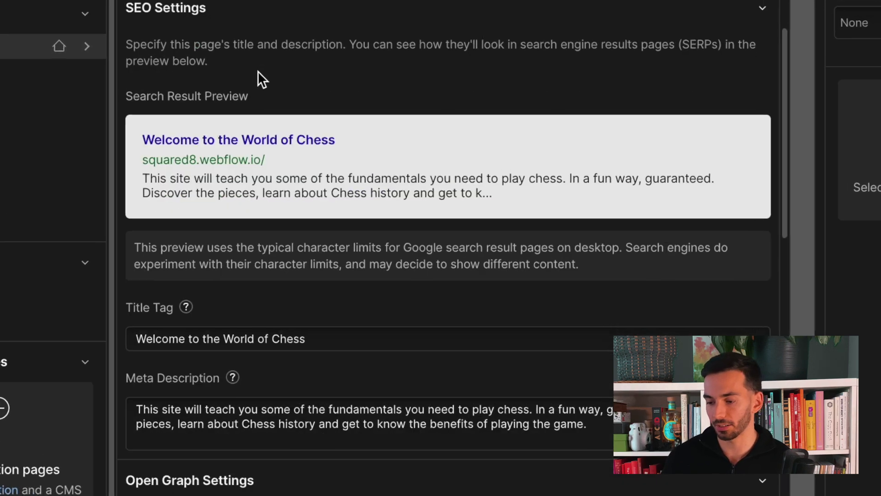
scroll(215, 236, up, 1)
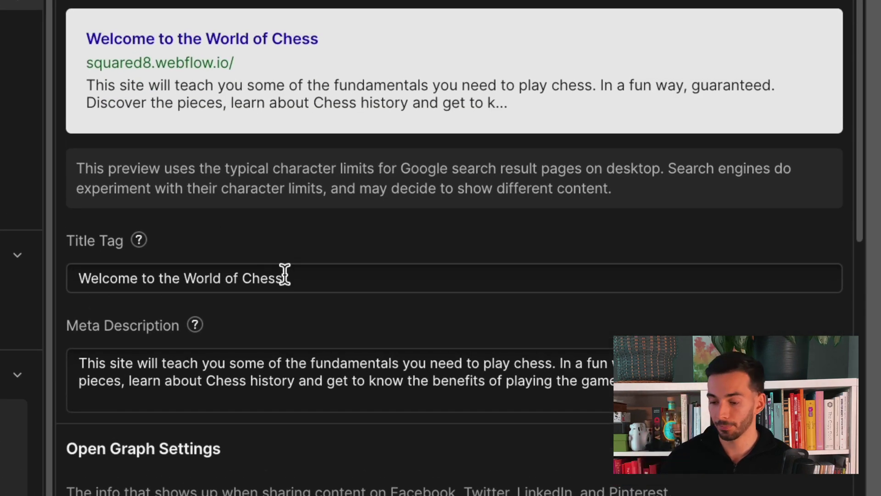
scroll(305, 278, up, 1)
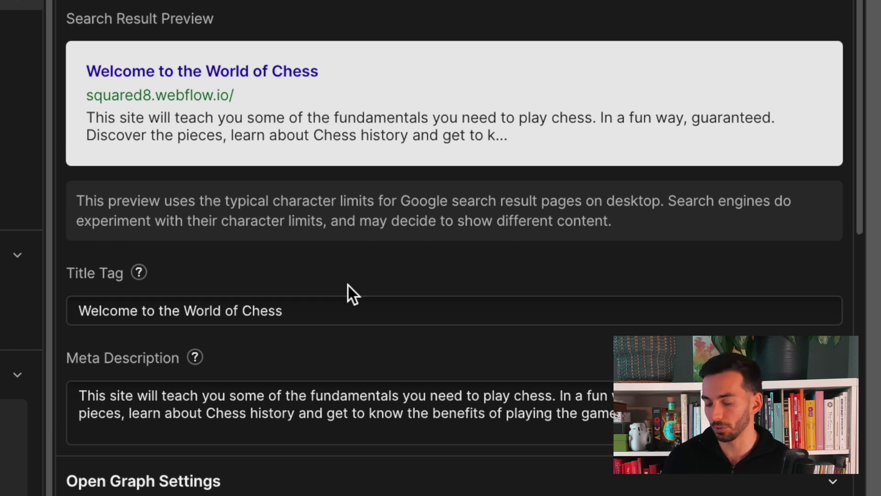
scroll(500, 395, up, 1)
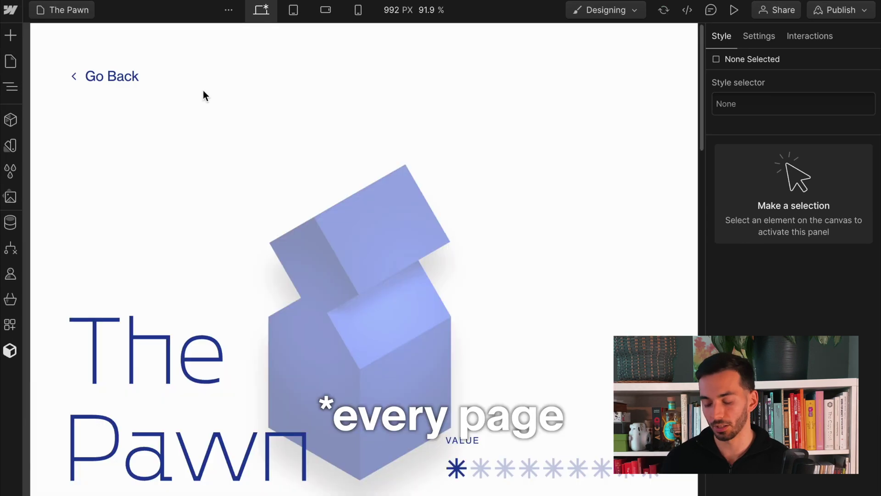
Open the settings of The Pawn page and examine its SEO title tag and search result preview.
click(13, 63)
click(189, 157)
scroll(365, 310, down, 7)
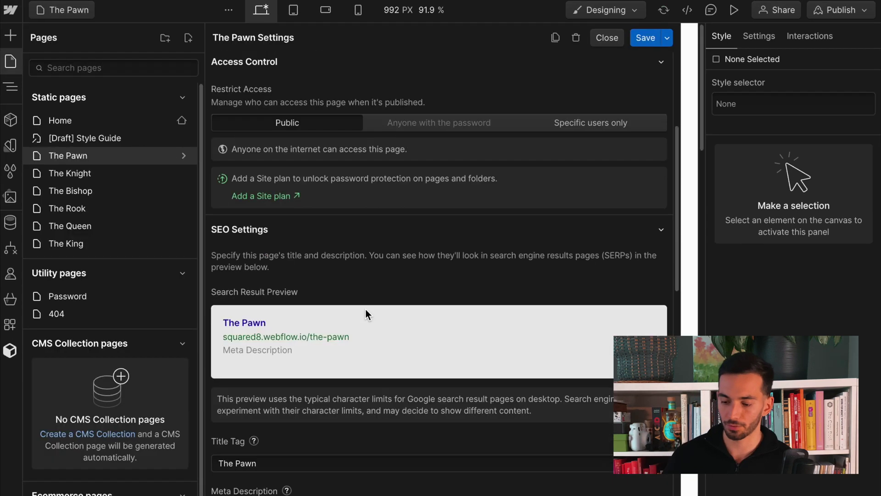
scroll(259, 469, down, 1)
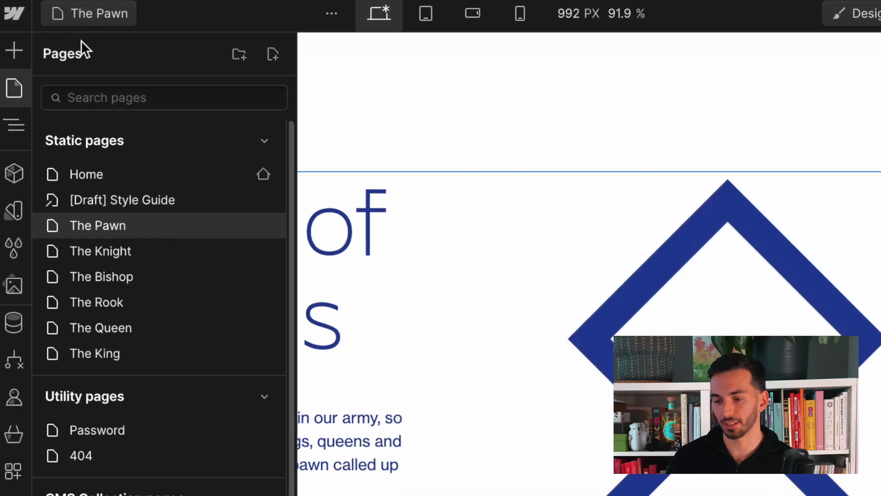
Open the site settings and examine the favicon and webclip in the general settings.
click(18, 15)
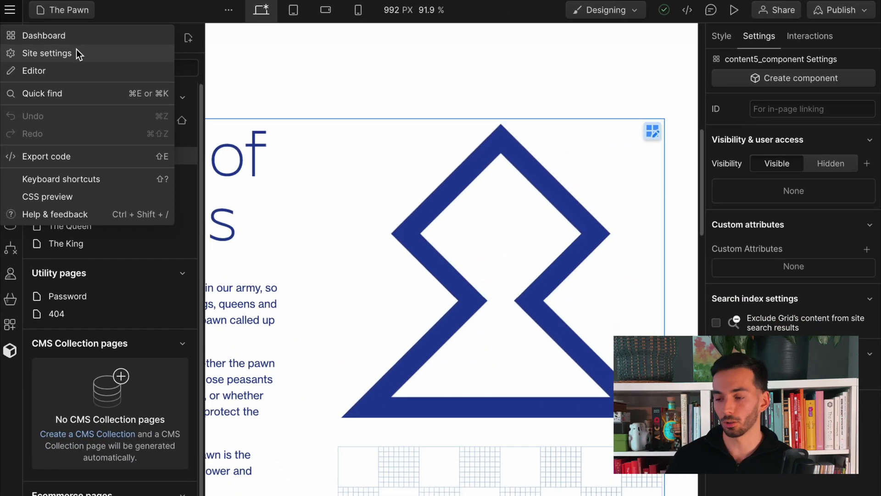
click(46, 51)
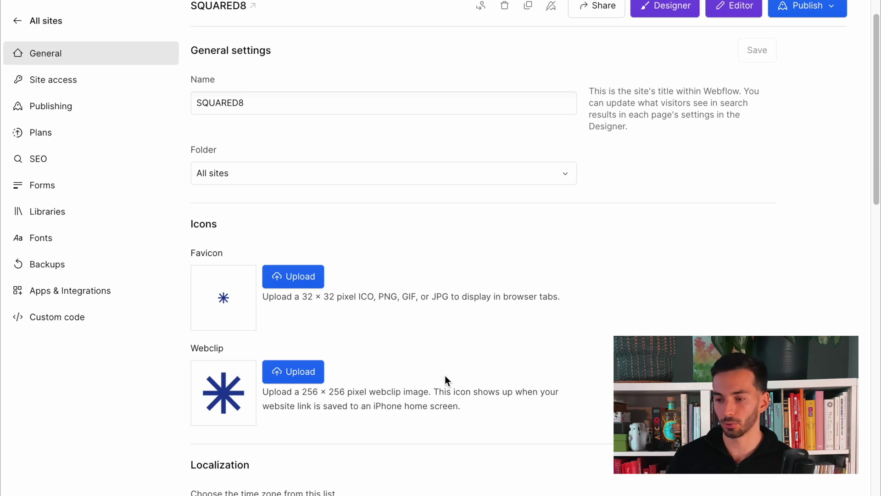
scroll(359, 399, down, 1)
scroll(389, 405, up, 2)
scroll(459, 419, up, 1)
scroll(456, 419, down, 1)
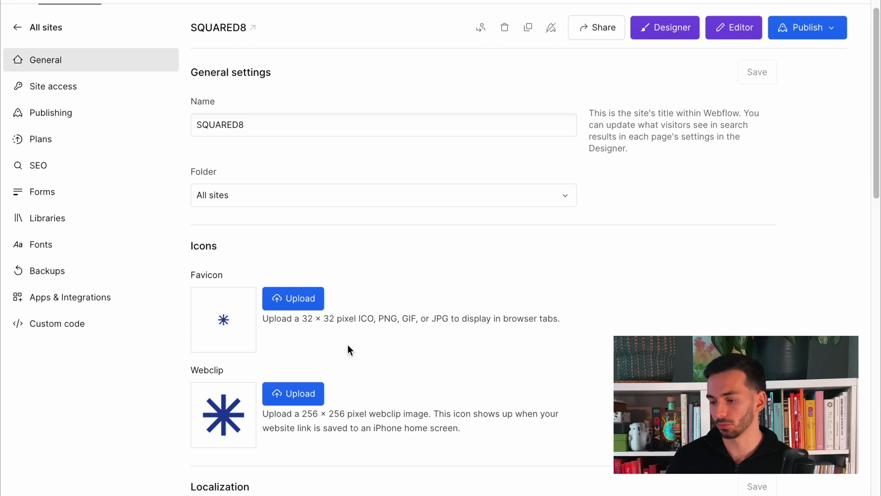
scroll(348, 350, down, 1)
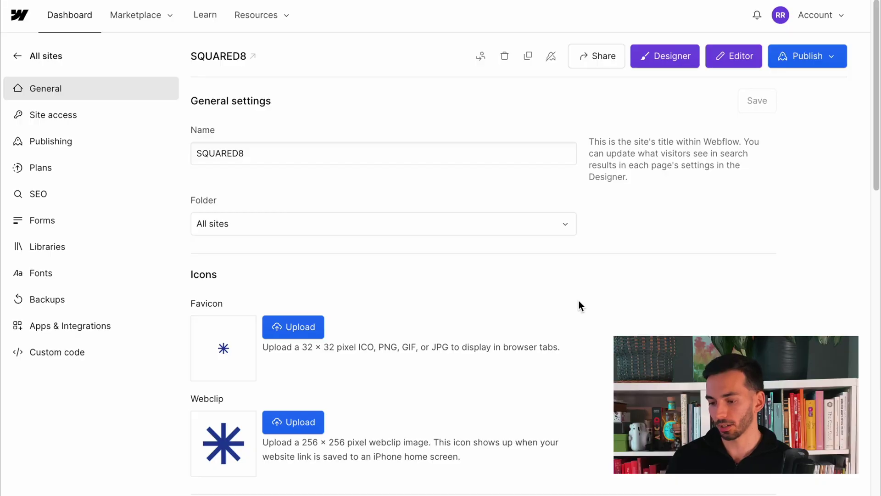
Disable the display of Webflow branding in HTML and save the branding settings.
scroll(578, 300, down, 10)
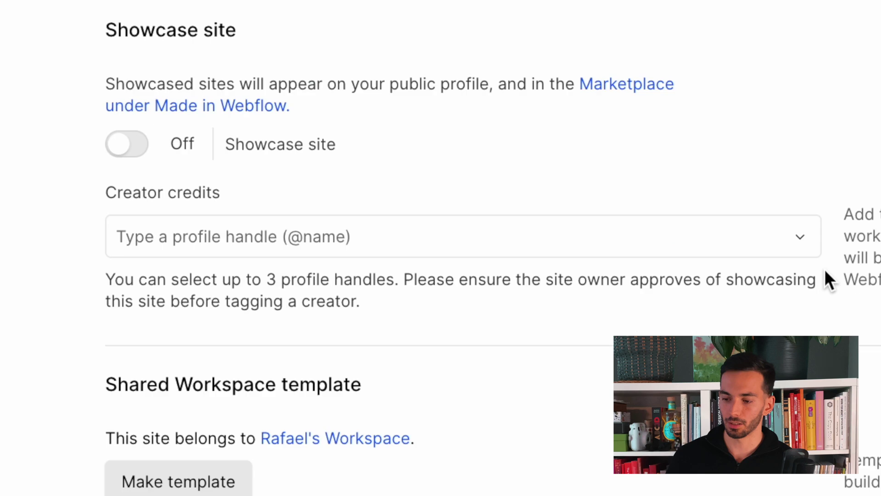
scroll(831, 270, down, 8)
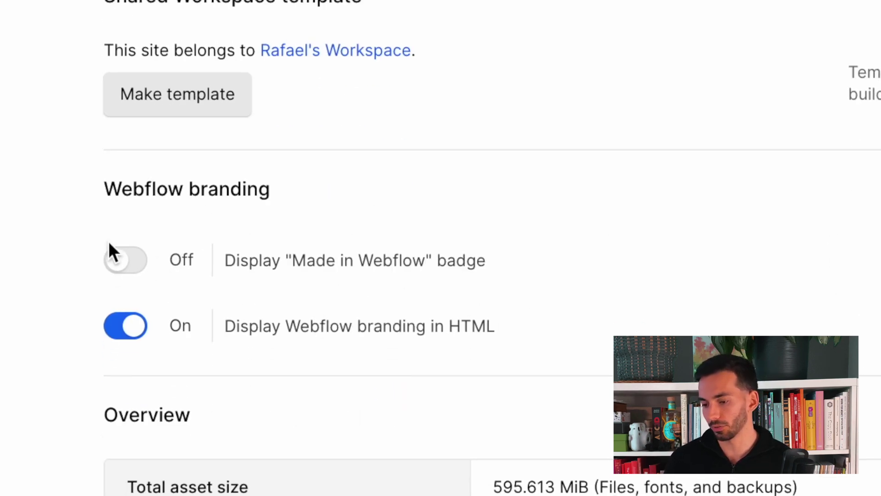
click(126, 327)
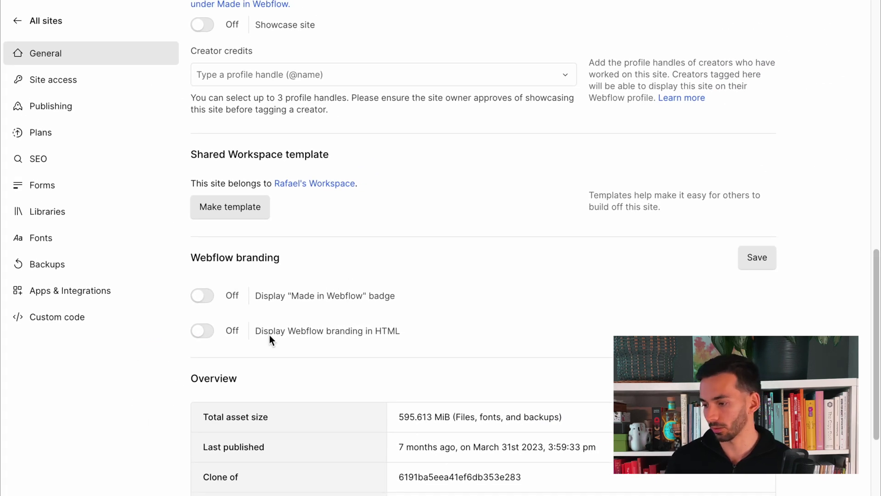
click(757, 258)
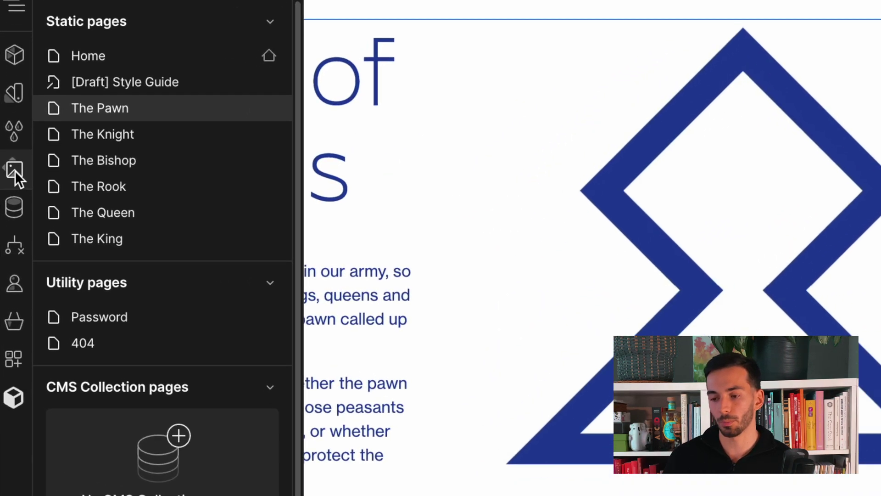
Open the asset details of the image The King in Chess1.png in the site's assets.
click(15, 170)
mouse_move(186, 64)
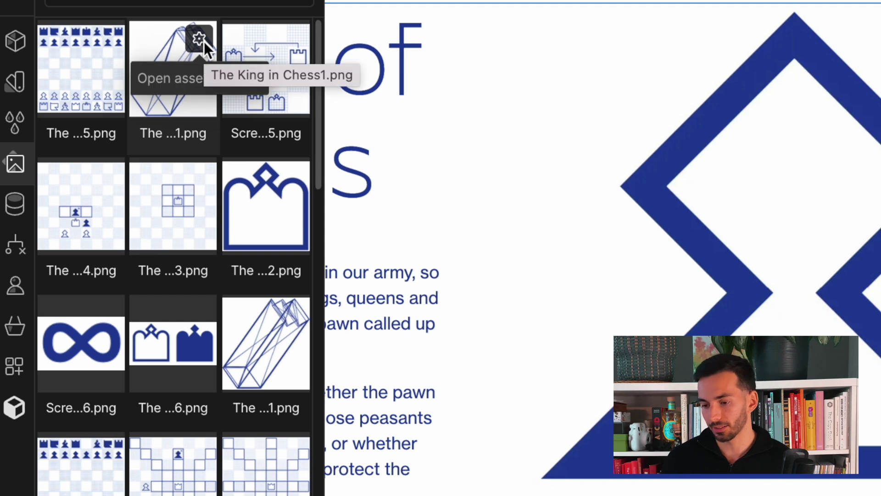
click(199, 39)
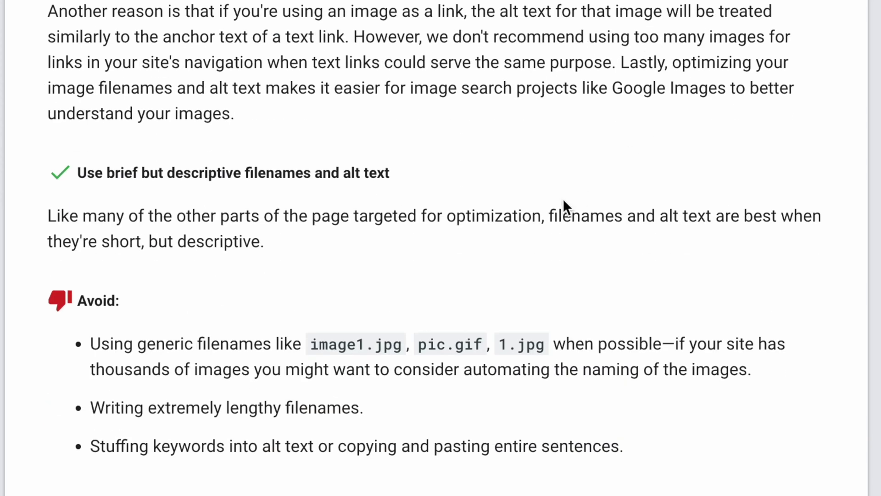
Read the Google guidelines on descriptive image filenames and alt text, highlighting the heading about brief but descriptive ones.
scroll(563, 198, down, 3)
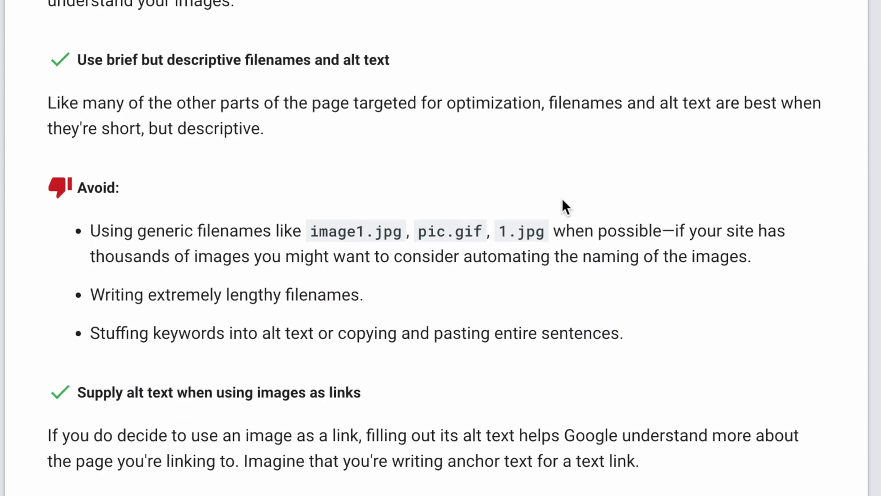
drag(431, 51, 73, 63)
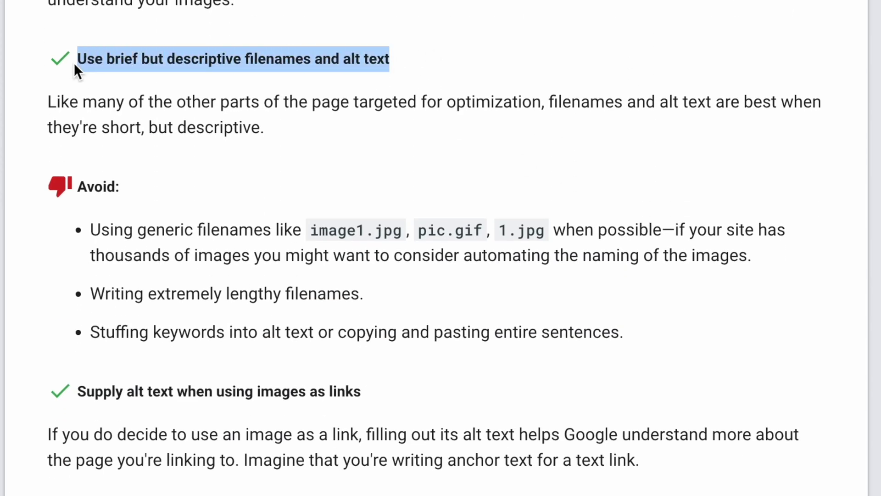
click(76, 63)
scroll(286, 156, down, 3)
scroll(285, 156, down, 5)
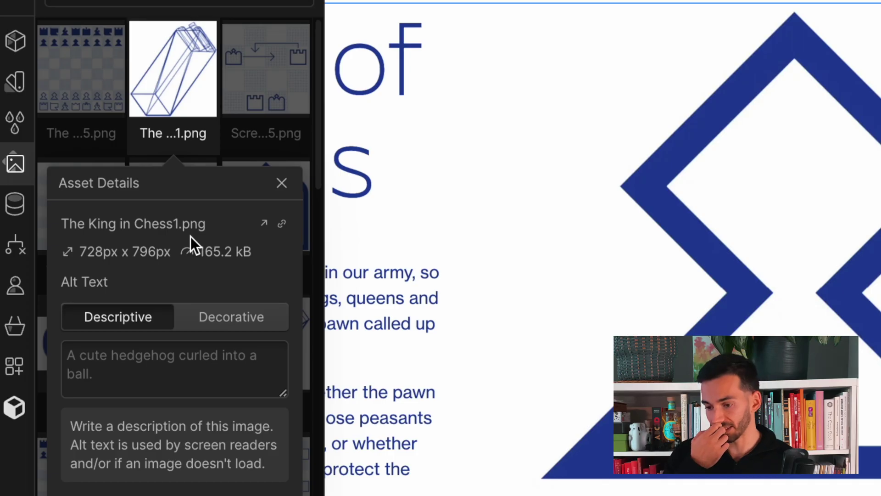
Give the image The King in Chess1.png the descriptive alt text "The King in Chess as a 3D rendering" and close the assets.
click(122, 355)
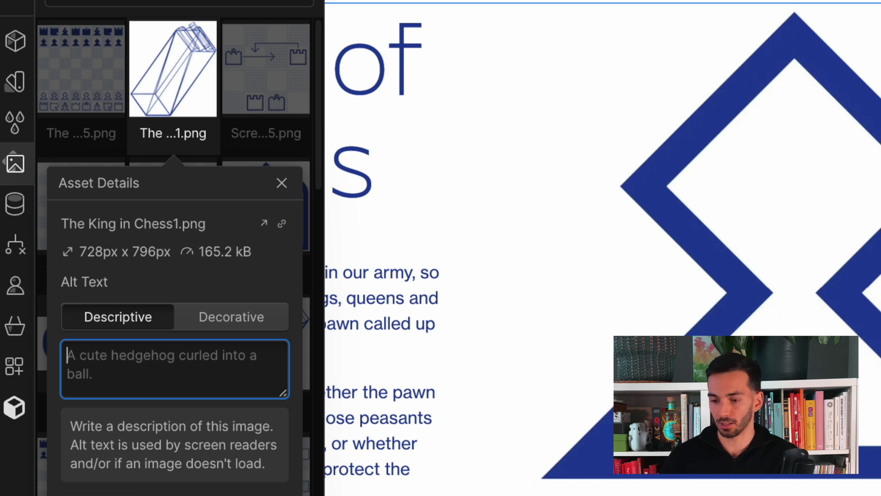
text(The King in Chess)
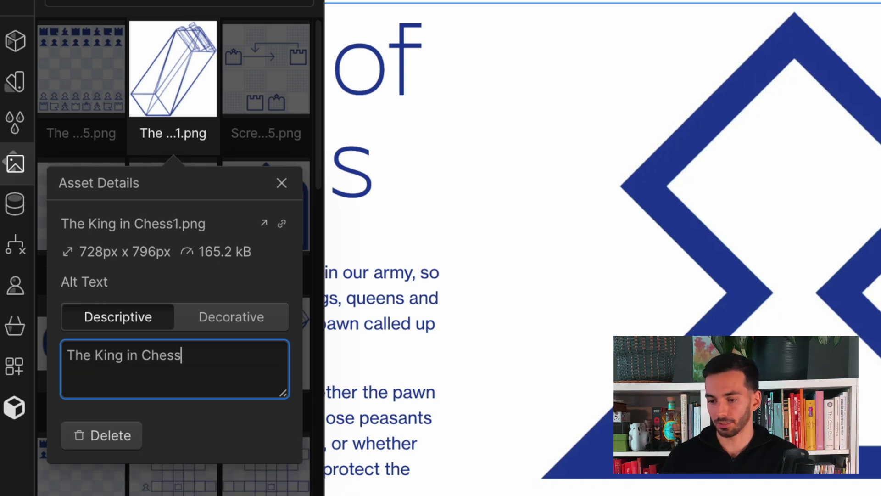
text( as a 3D rendering)
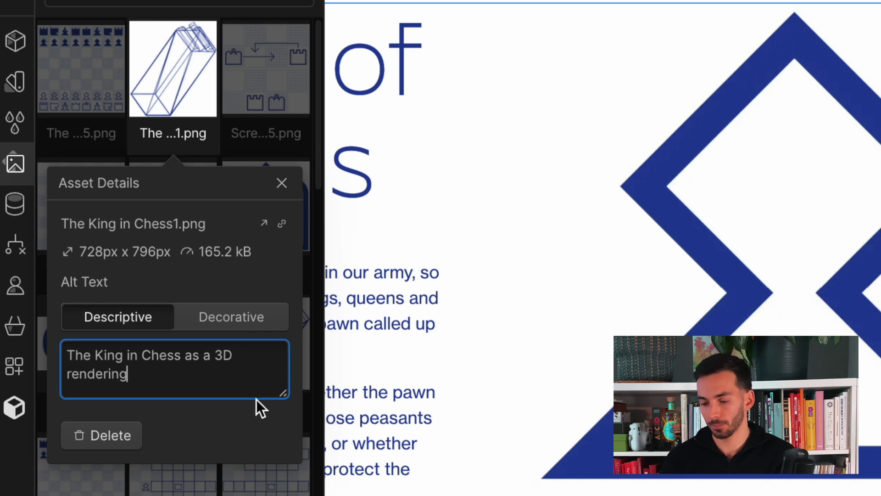
key(Return)
click(196, 36)
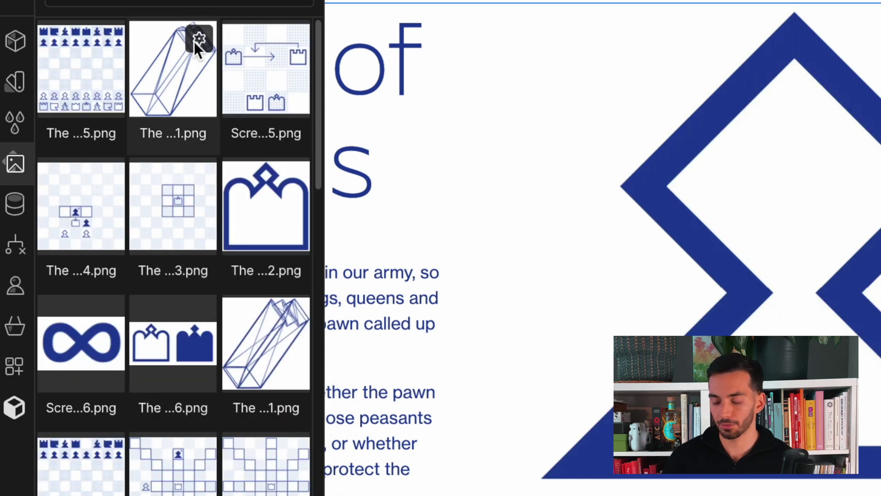
click(197, 36)
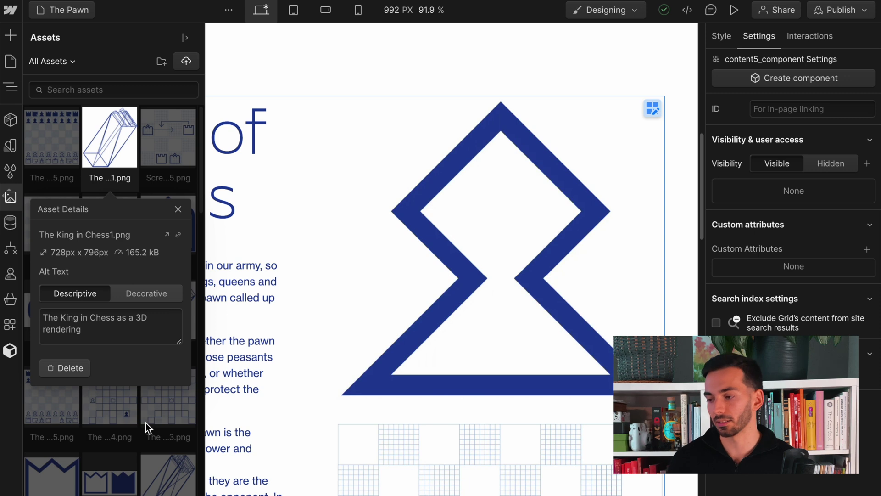
click(145, 423)
click(276, 69)
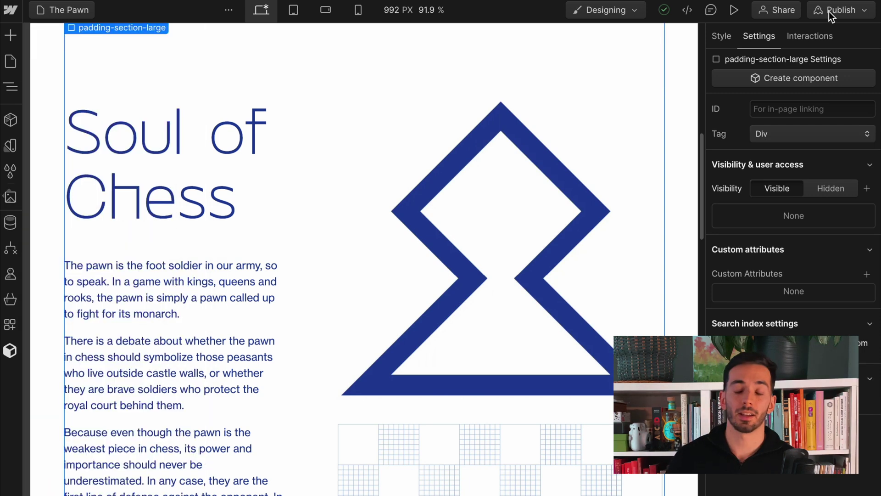
Open The Pawn page's audit from the publish options and expand the missing alt text issues.
click(831, 10)
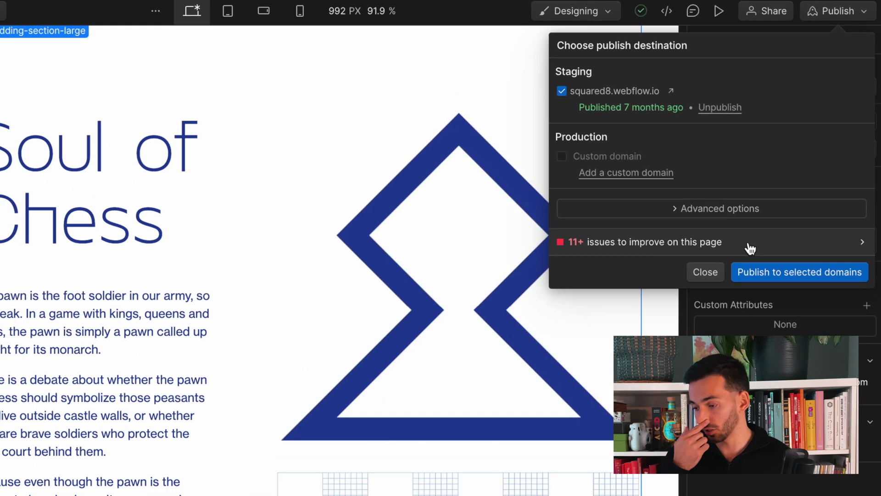
click(715, 315)
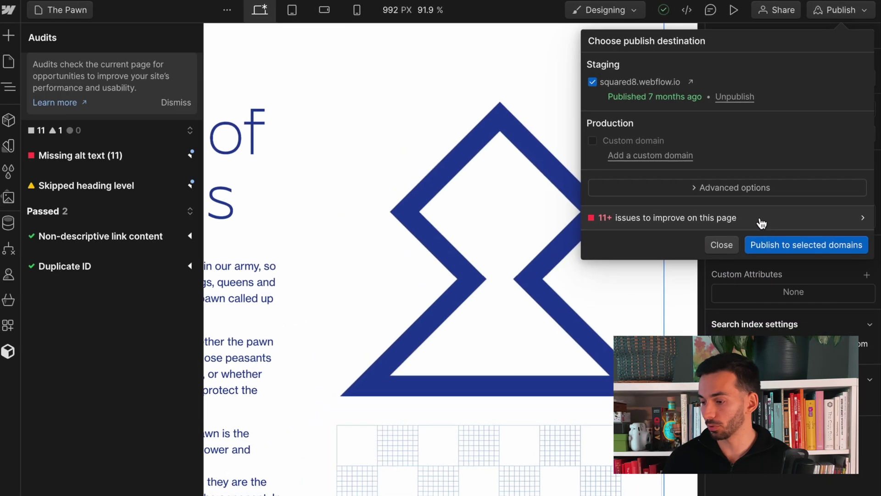
click(138, 156)
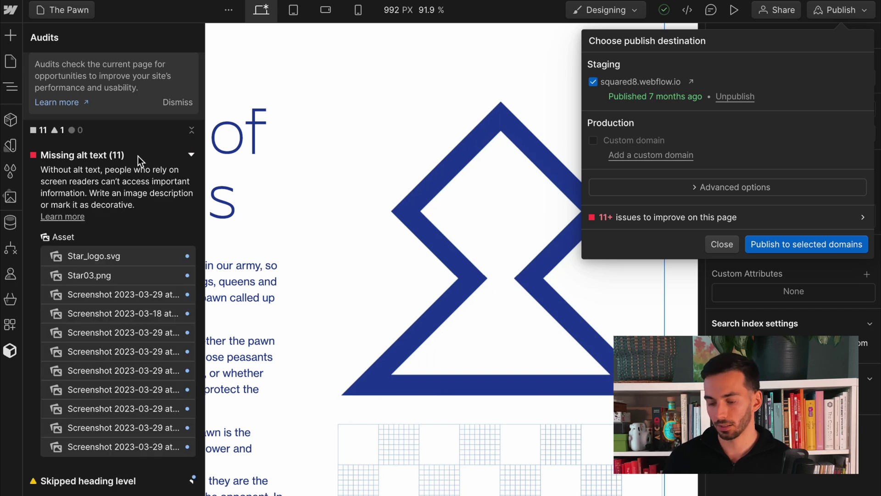
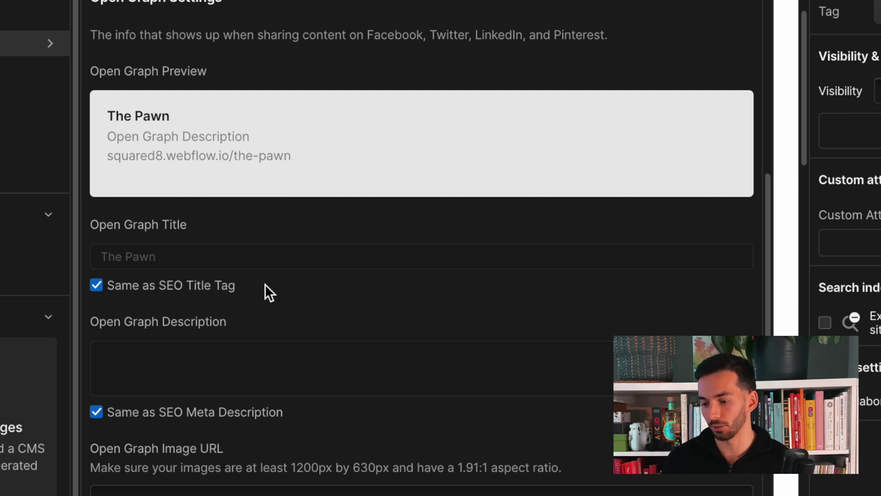
Review the Open Graph settings of The Pawn page down to the Open Graph image URL.
scroll(265, 287, down, 1)
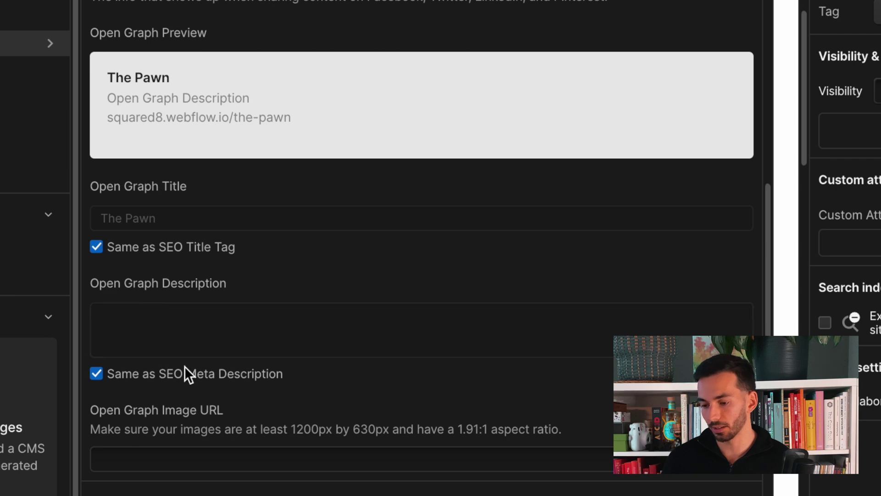
scroll(217, 287, down, 2)
click(179, 396)
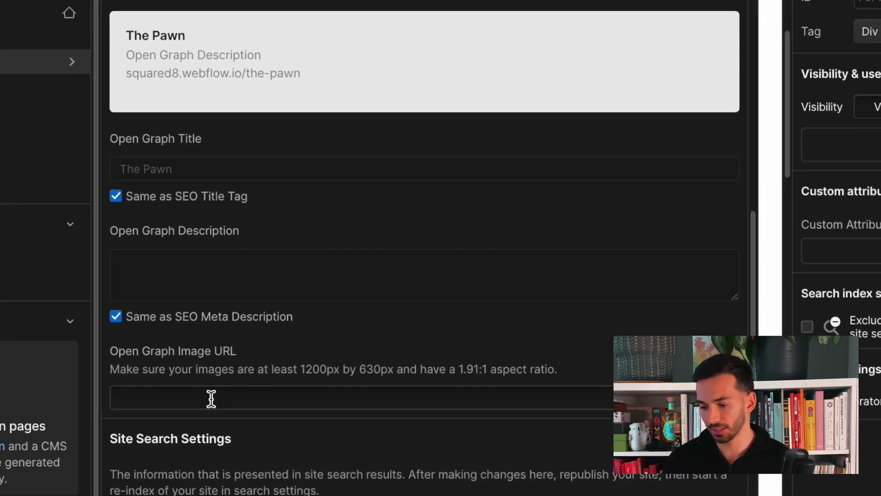
click(212, 399)
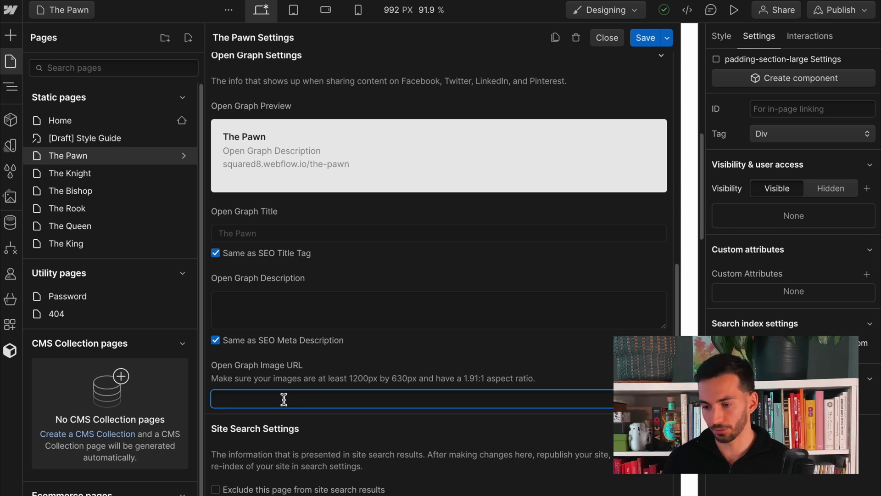
Open the full image of The King in Chess1.png from the site's assets, copy its URL and close the asset details.
click(10, 197)
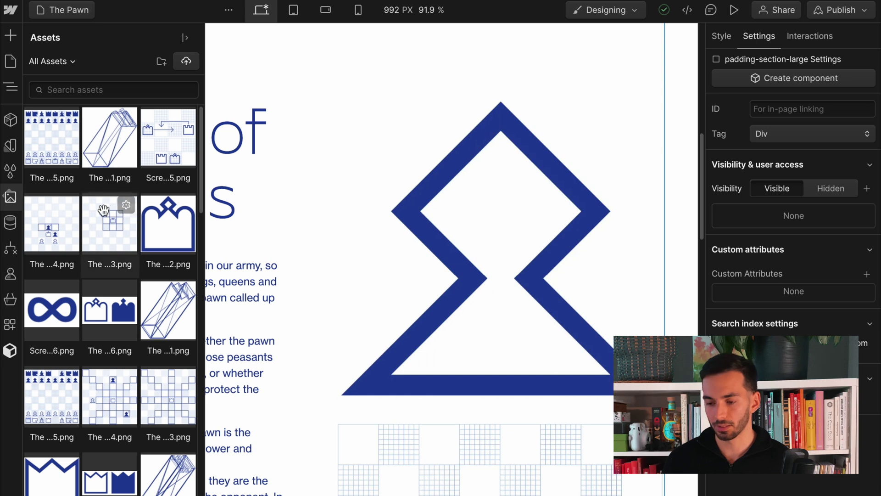
scroll(163, 251, down, 2)
scroll(164, 250, down, 3)
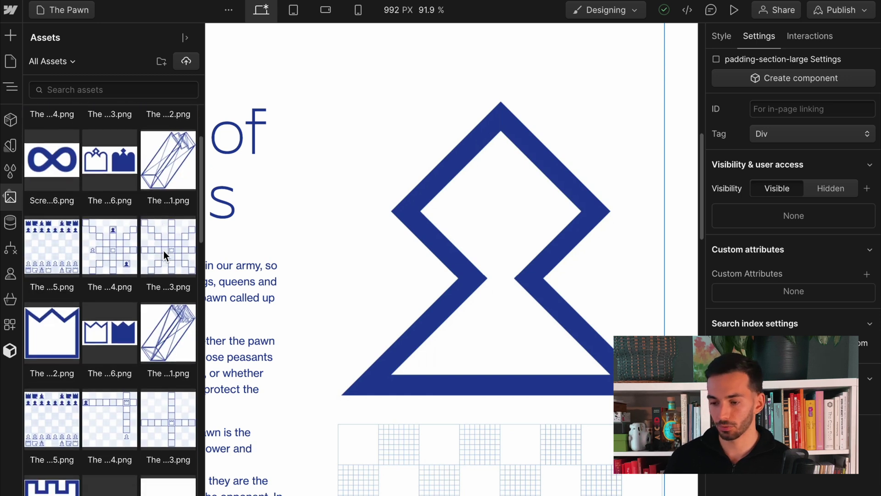
scroll(164, 251, up, 3)
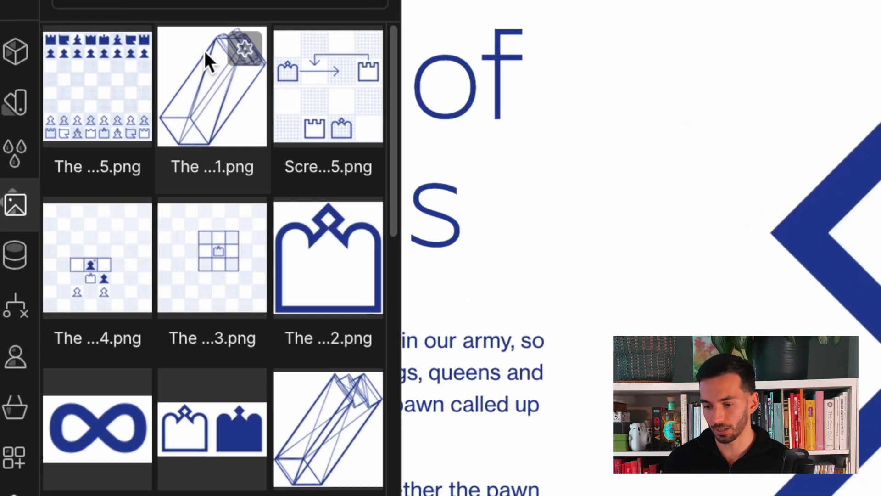
click(134, 111)
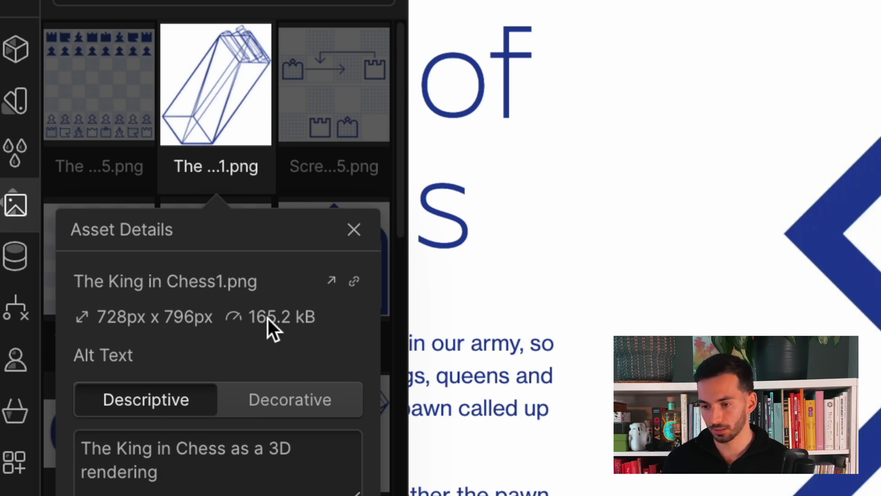
click(332, 279)
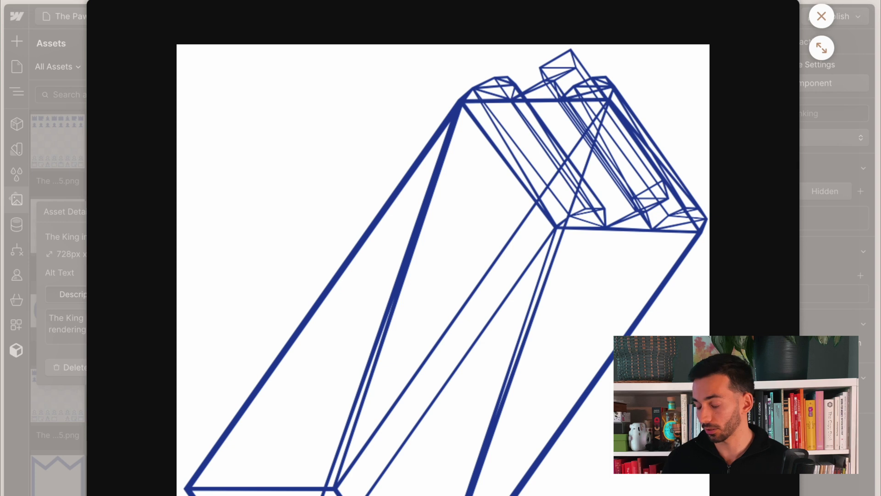
key(super+shift+c)
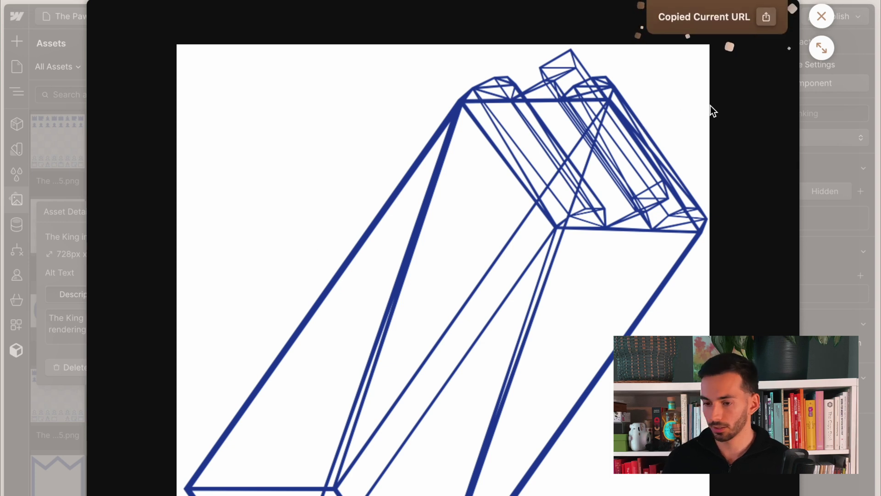
click(822, 16)
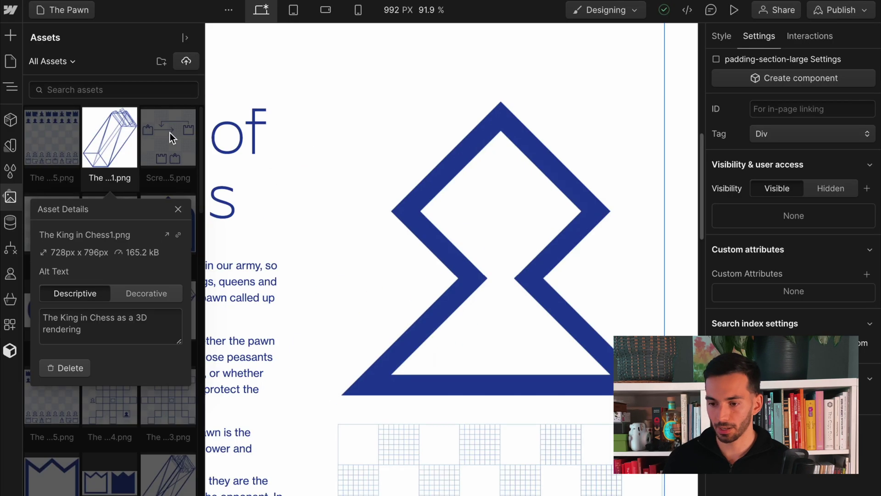
click(133, 123)
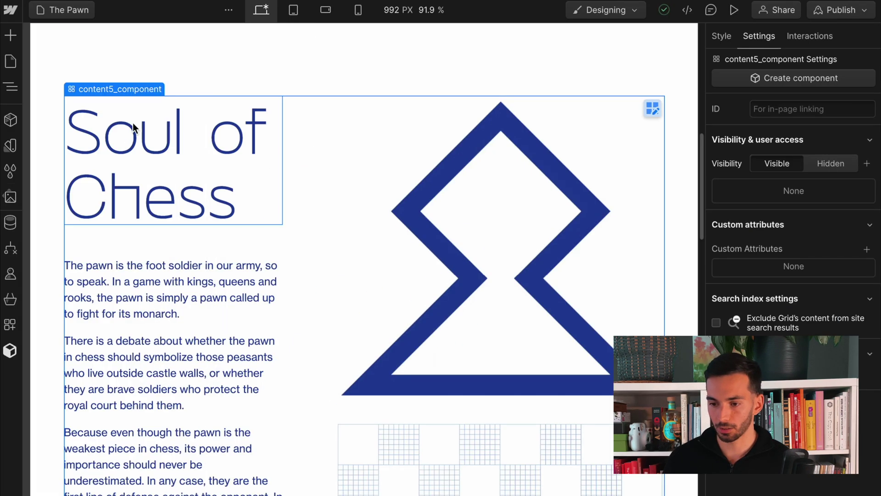
Set The Pawn page's Open Graph image URL to the copied link of The King in Chess1.png and save the page settings.
click(10, 61)
click(182, 156)
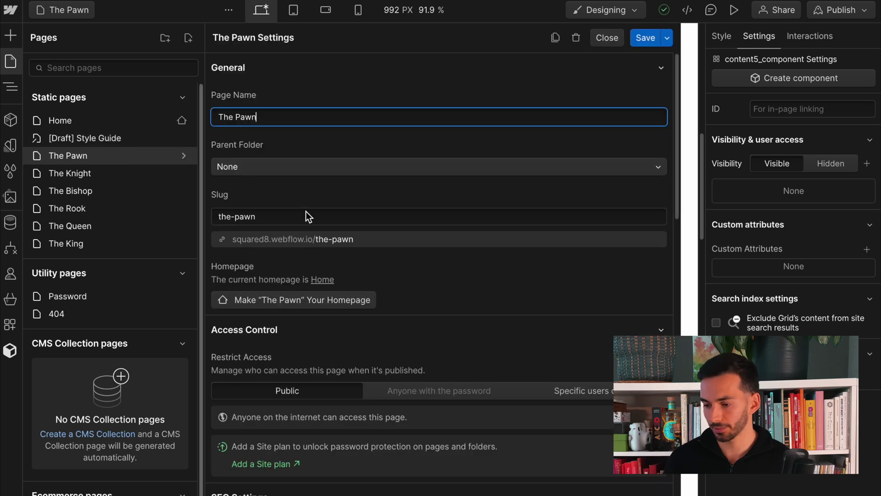
scroll(439, 302, down, 10)
click(426, 294)
key(ctrl+v)
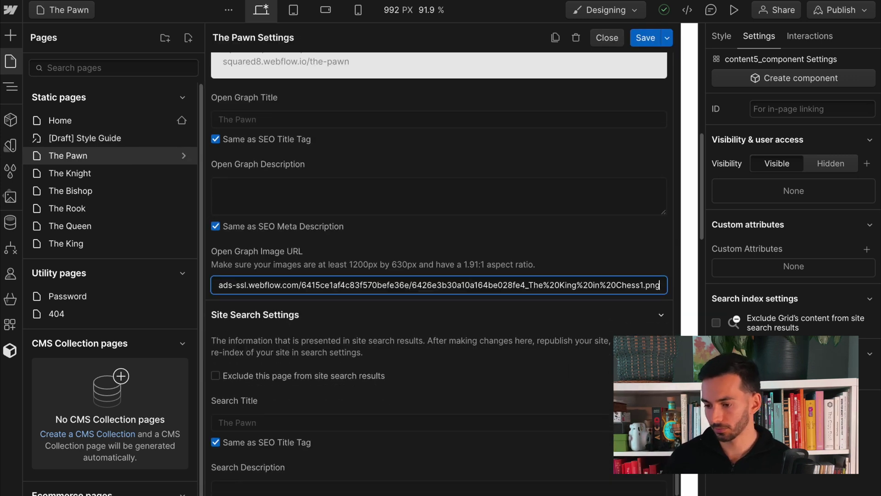
key(ctrl+z)
key(ctrl+v)
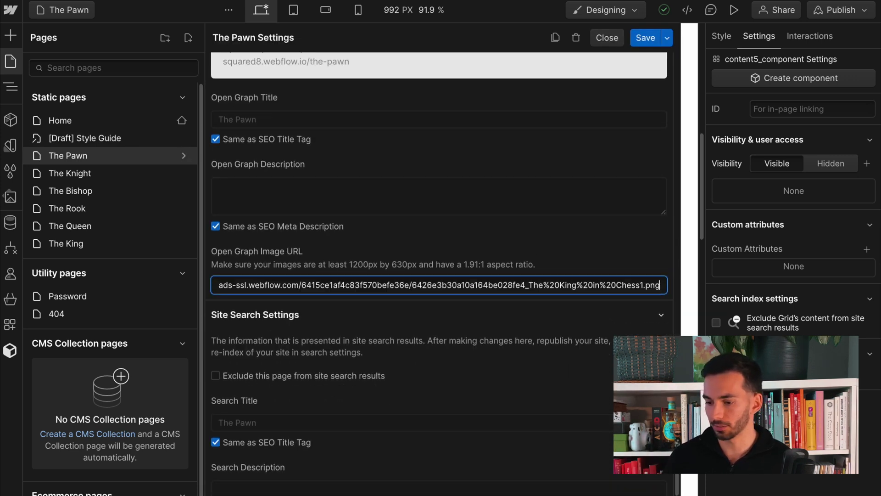
click(489, 299)
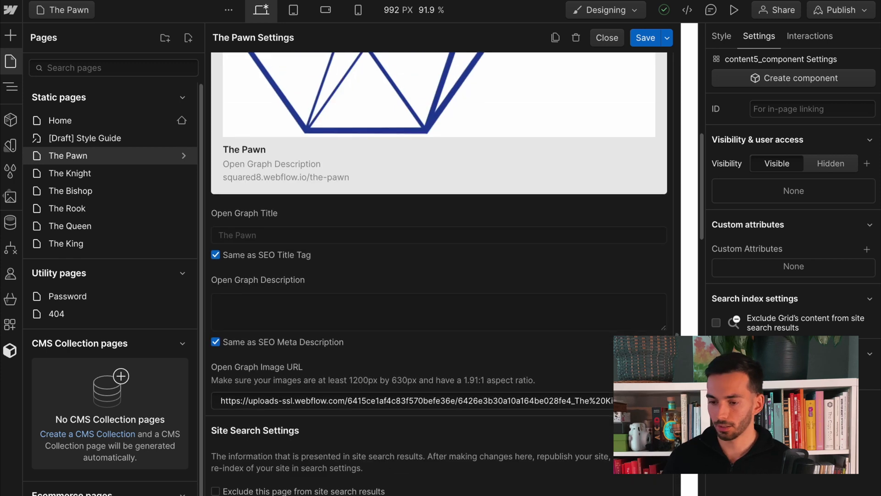
click(646, 38)
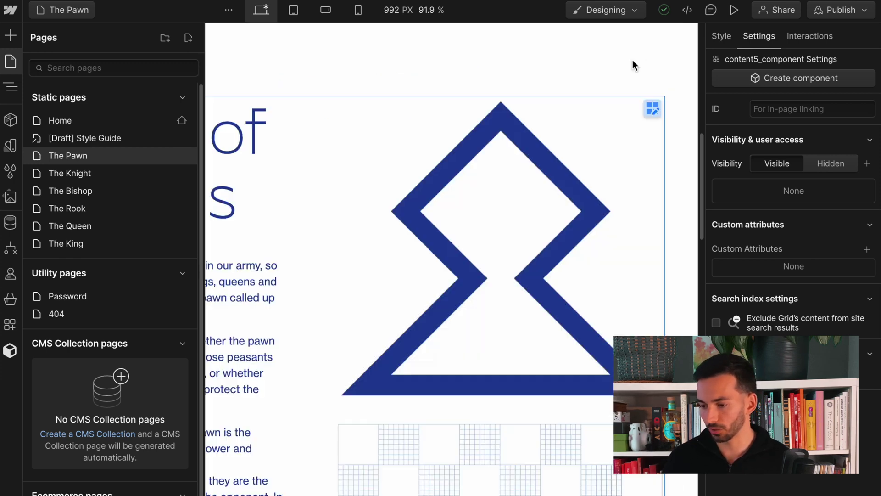
Reopen The Pawn page's settings and check the image in the Open Graph preview.
click(183, 155)
scroll(372, 247, down, 10)
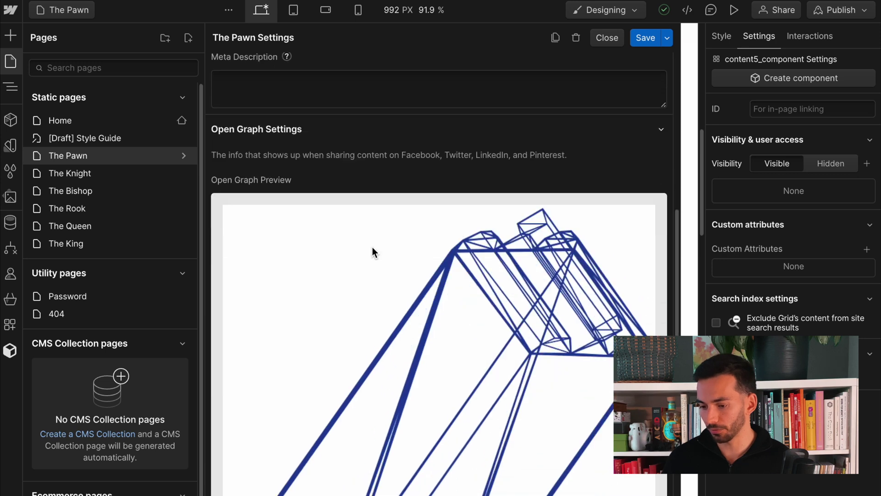
scroll(373, 247, up, 1)
scroll(373, 247, down, 5)
scroll(342, 340, up, 4)
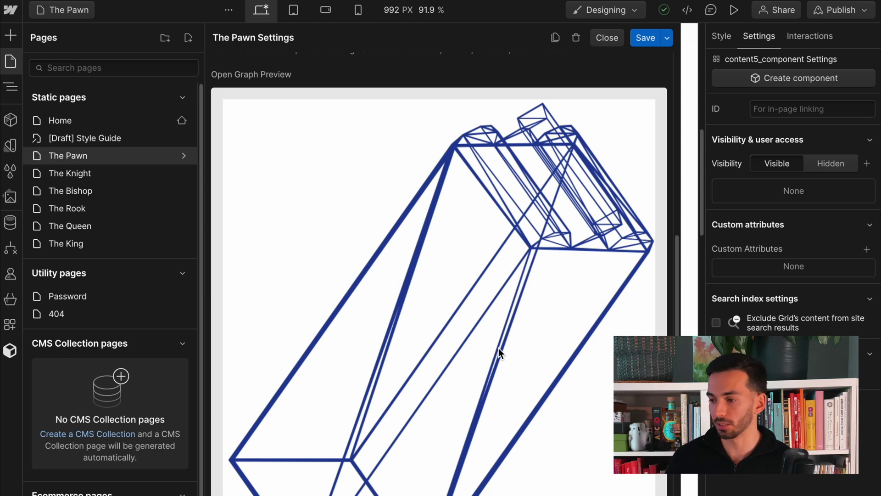
scroll(498, 347, up, 2)
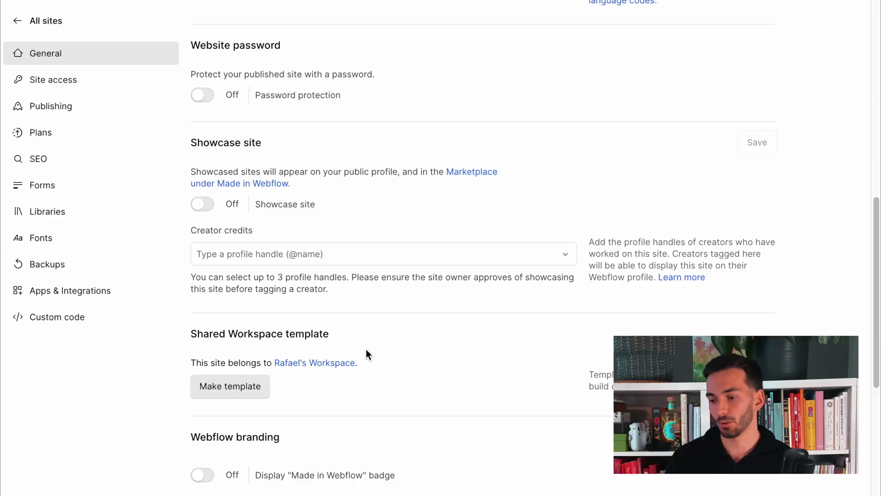
Return from the SQUARED8 site settings to the Designer and open The Queen page.
scroll(365, 349, up, 10)
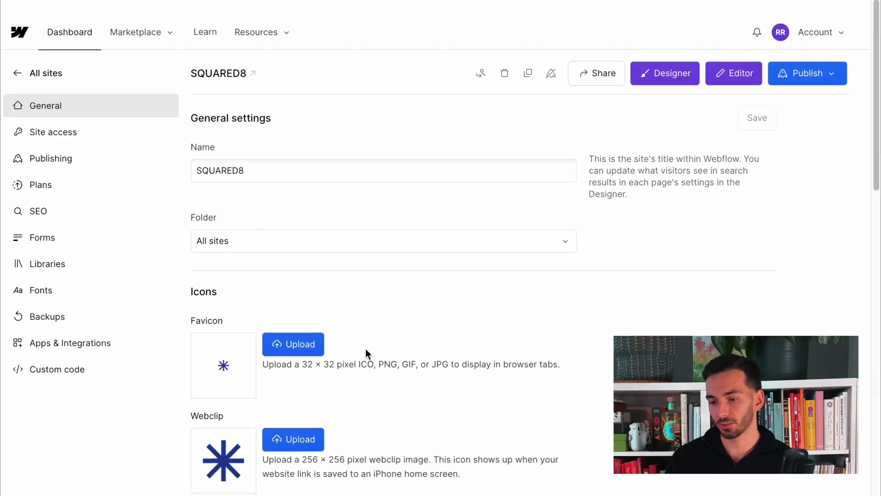
click(679, 62)
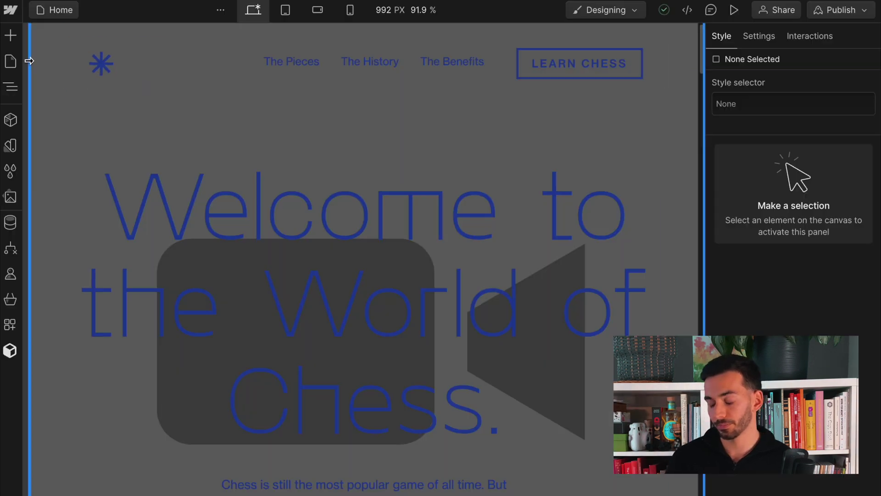
click(12, 63)
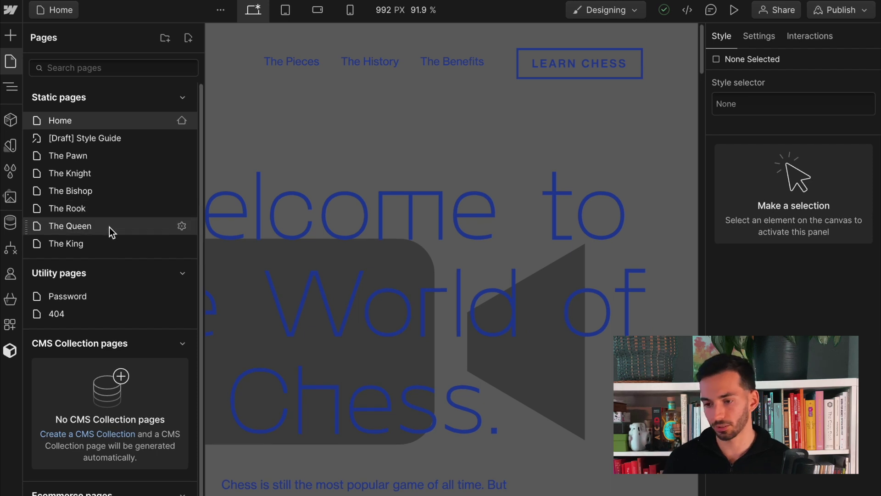
click(109, 227)
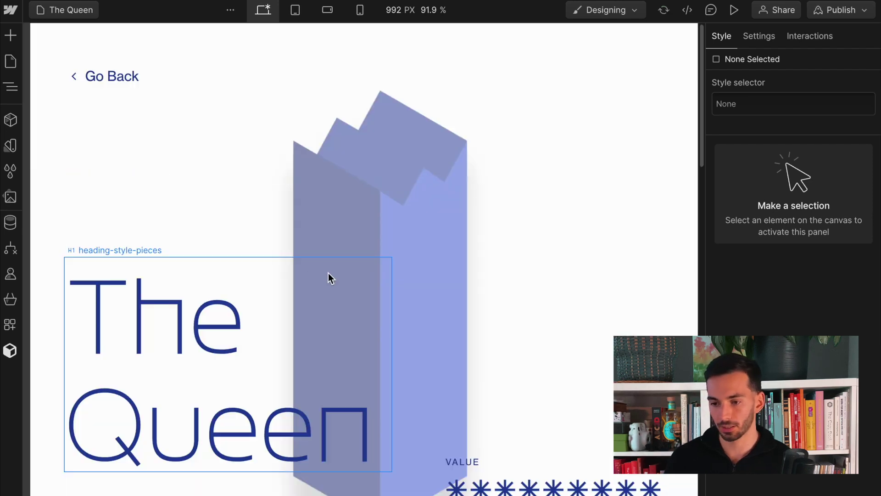
Open the page settings of The Queen and save the page as a draft.
click(10, 62)
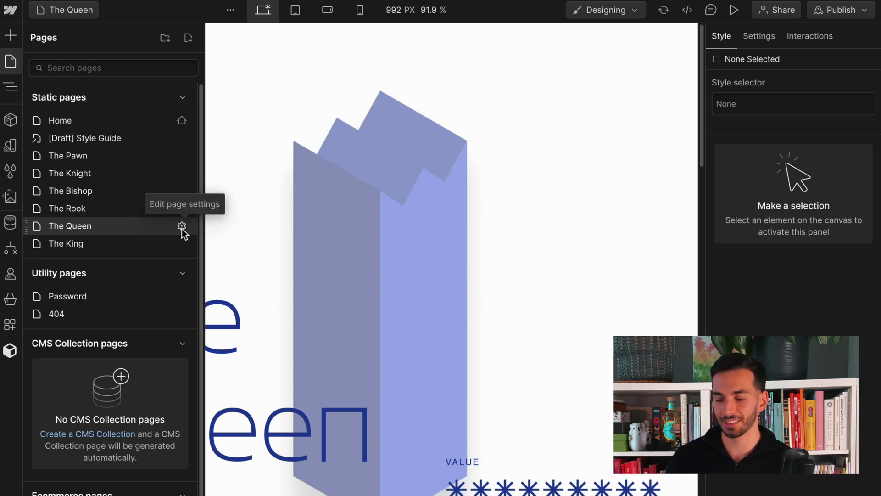
click(182, 228)
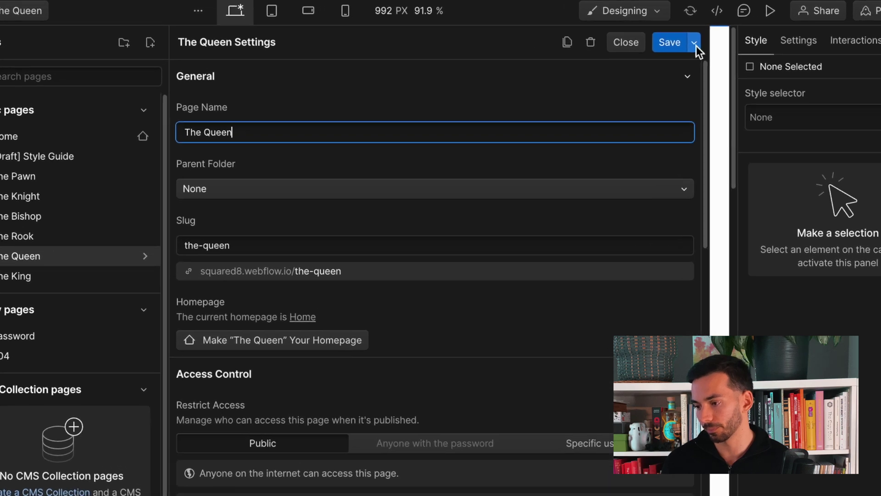
click(696, 44)
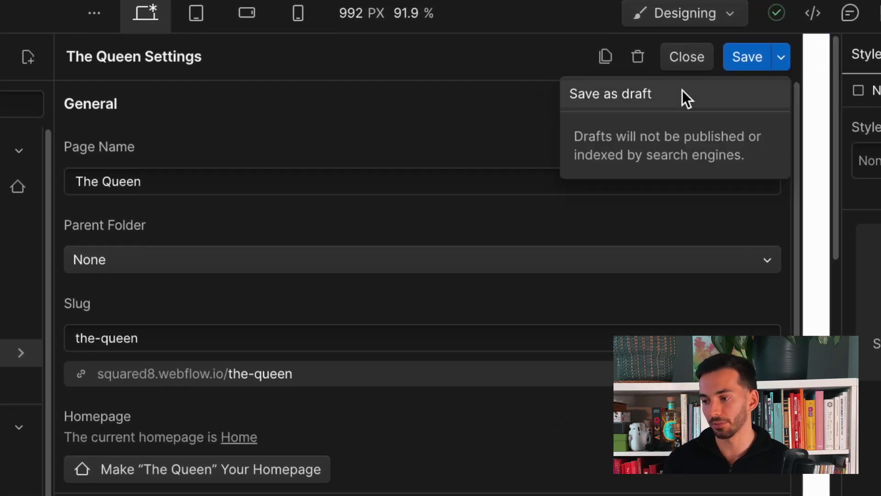
click(650, 96)
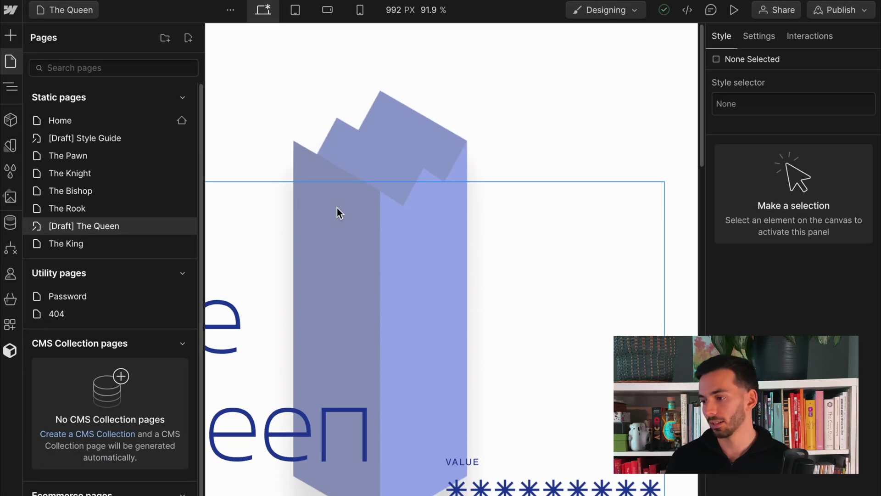
View the site's publish destinations, close them and open the draft Style Guide page.
click(835, 8)
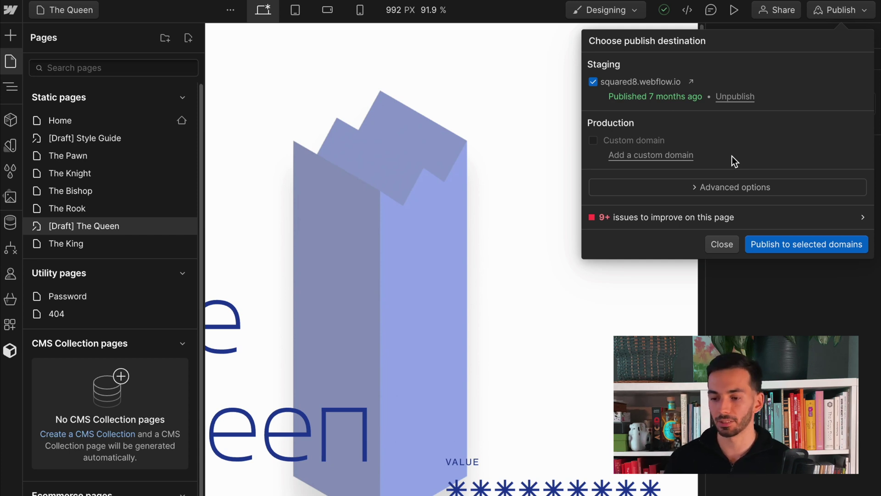
click(391, 226)
click(87, 137)
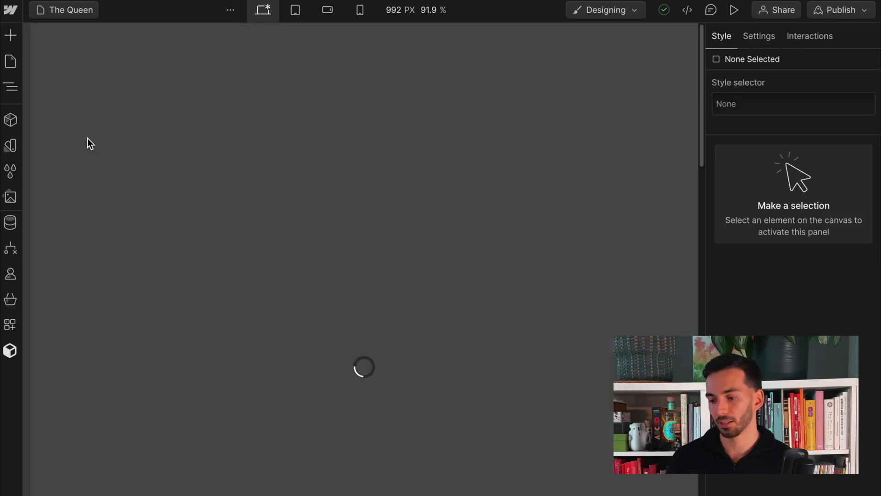